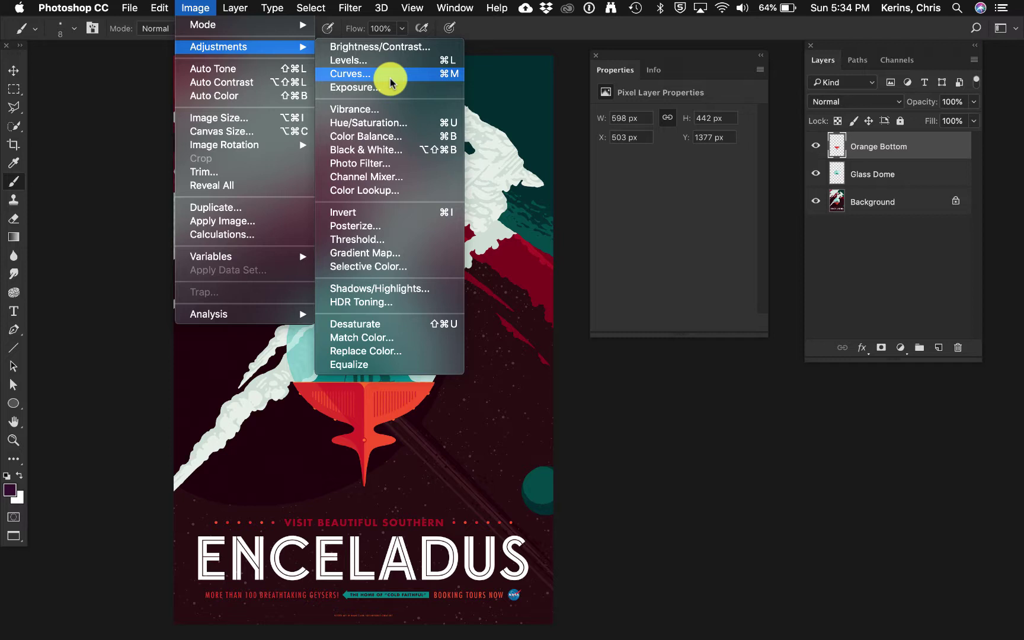
Add a Hue/Saturation adjustment layer above Orange Bottom and lower its saturation to -100, then bring it to -64.
{"action": "left_click", "coordinate": [908, 264]}
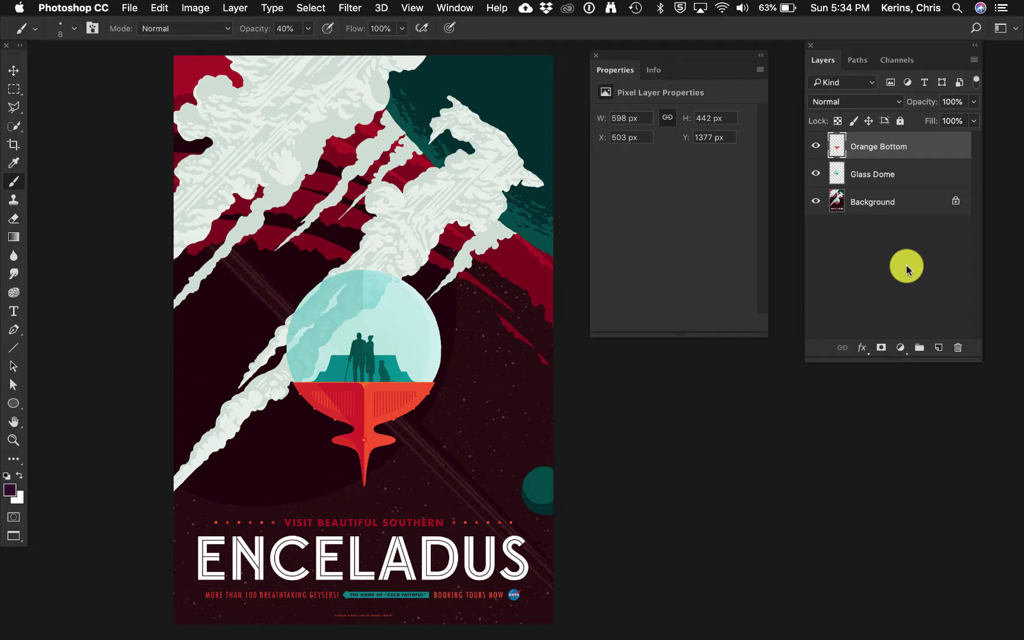
{"action": "left_click", "coordinate": [899, 348]}
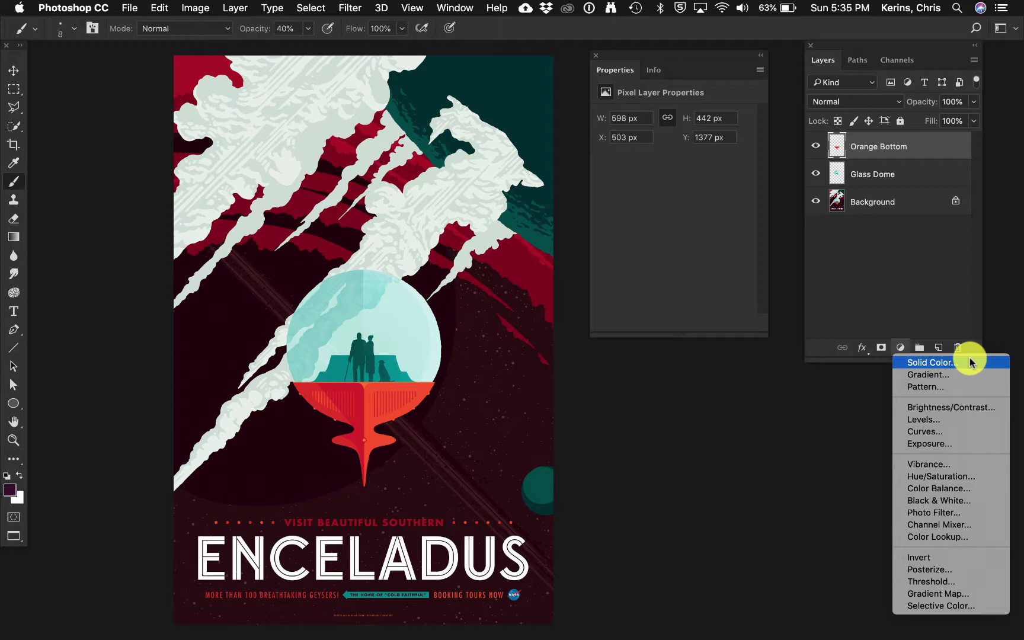
{"action": "left_click", "coordinate": [961, 479]}
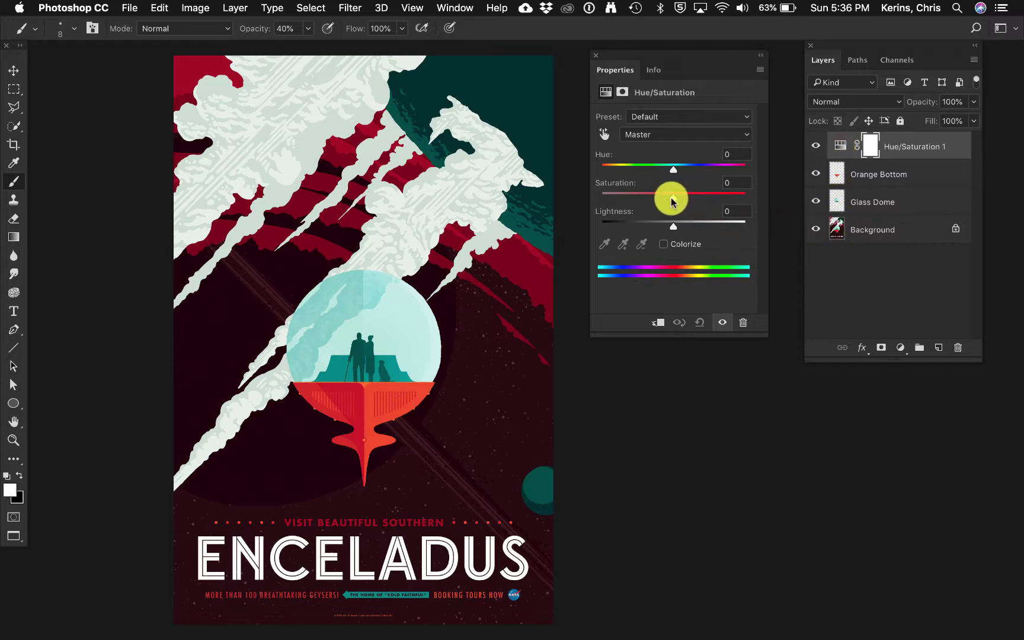
{"action": "left_click_drag", "start_coordinate": [671, 200], "coordinate": [593, 202]}
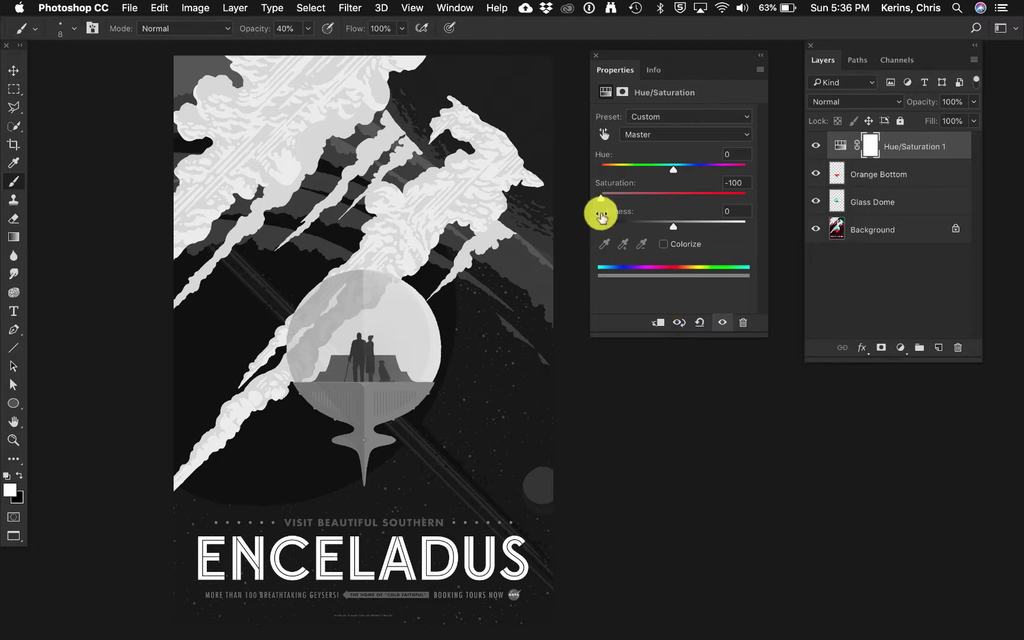
{"action": "left_click_drag", "start_coordinate": [602, 201], "coordinate": [628, 201]}
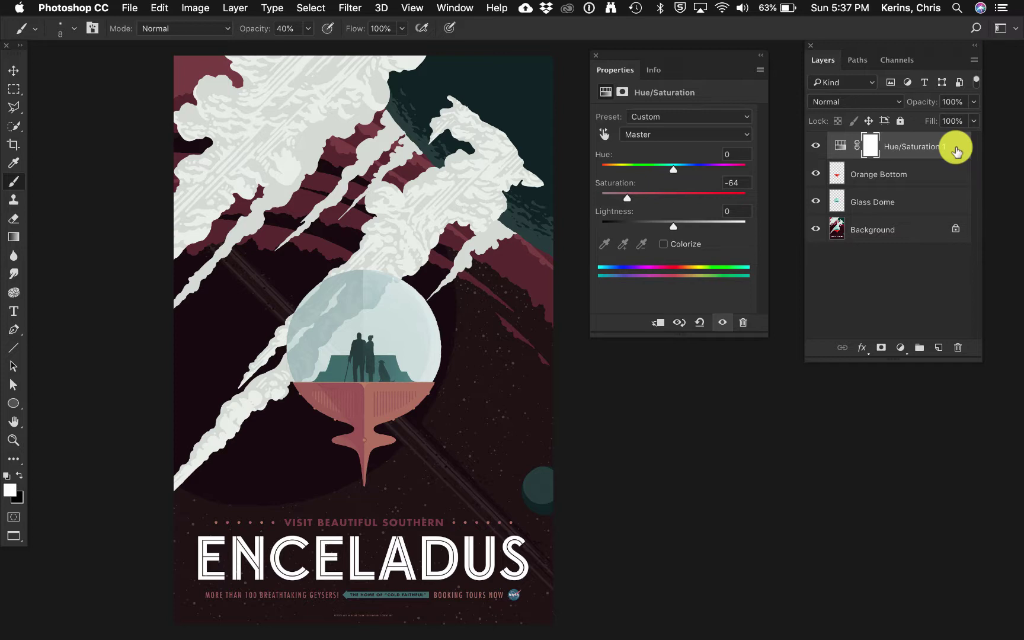
Move the Hue/Saturation layer beneath Orange Bottom and Glass Dome, and toggle its visibility to compare the result, leaving it hidden.
{"action": "left_click_drag", "start_coordinate": [957, 145], "coordinate": [948, 185]}
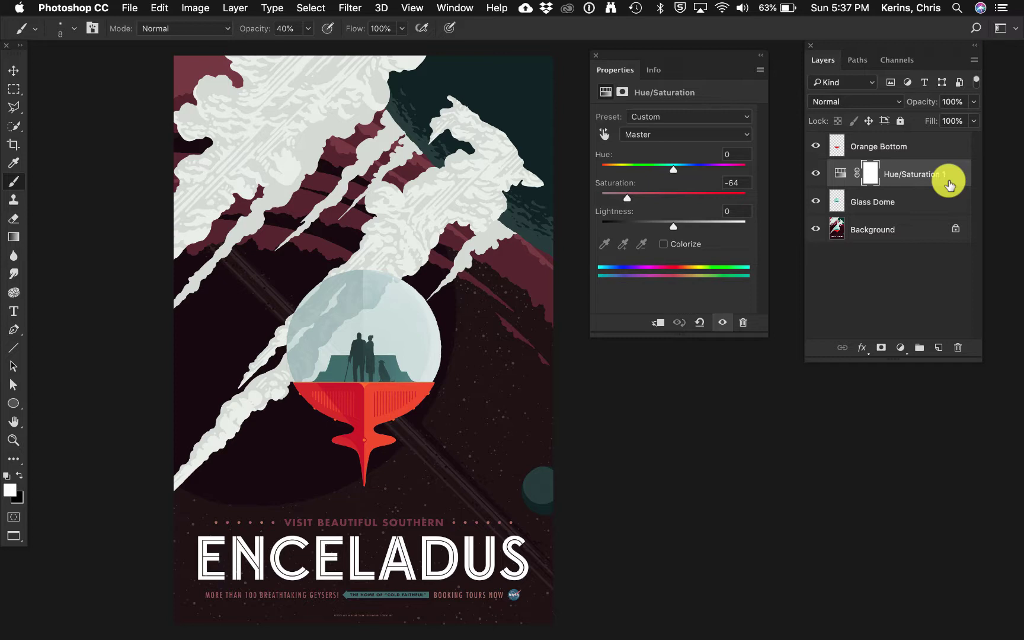
{"action": "left_click_drag", "start_coordinate": [947, 172], "coordinate": [946, 214]}
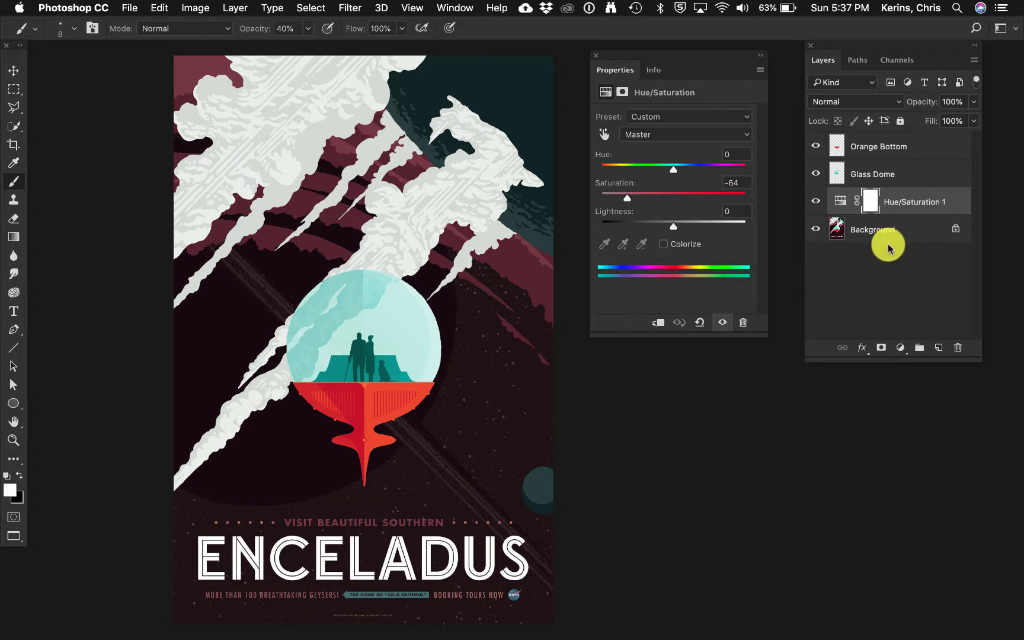
{"action": "left_click", "coordinate": [816, 201]}
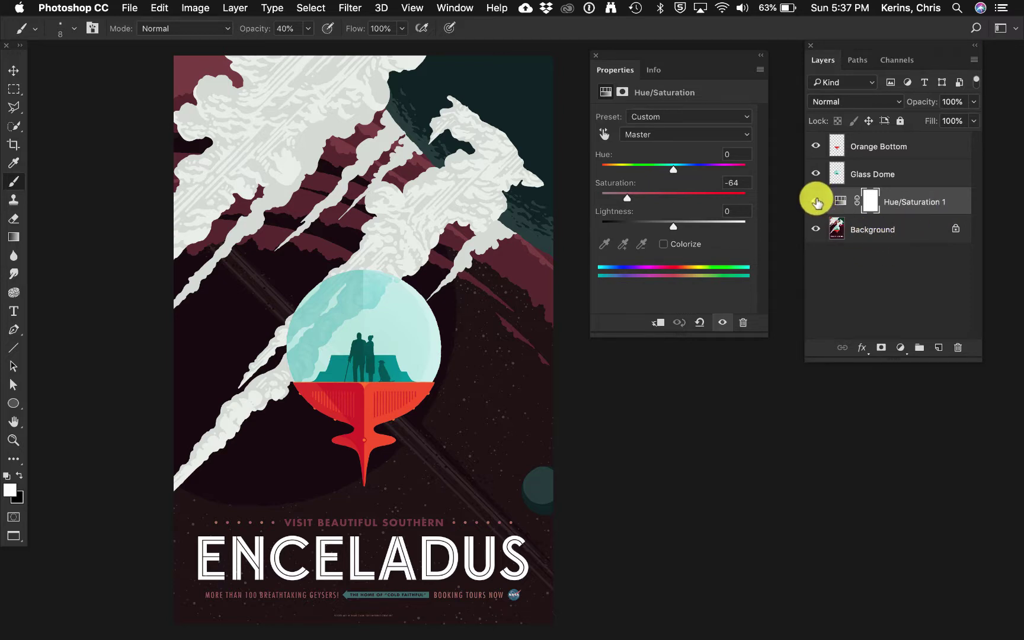
{"action": "left_click", "coordinate": [816, 201]}
{"action": "left_click", "coordinate": [816, 202]}
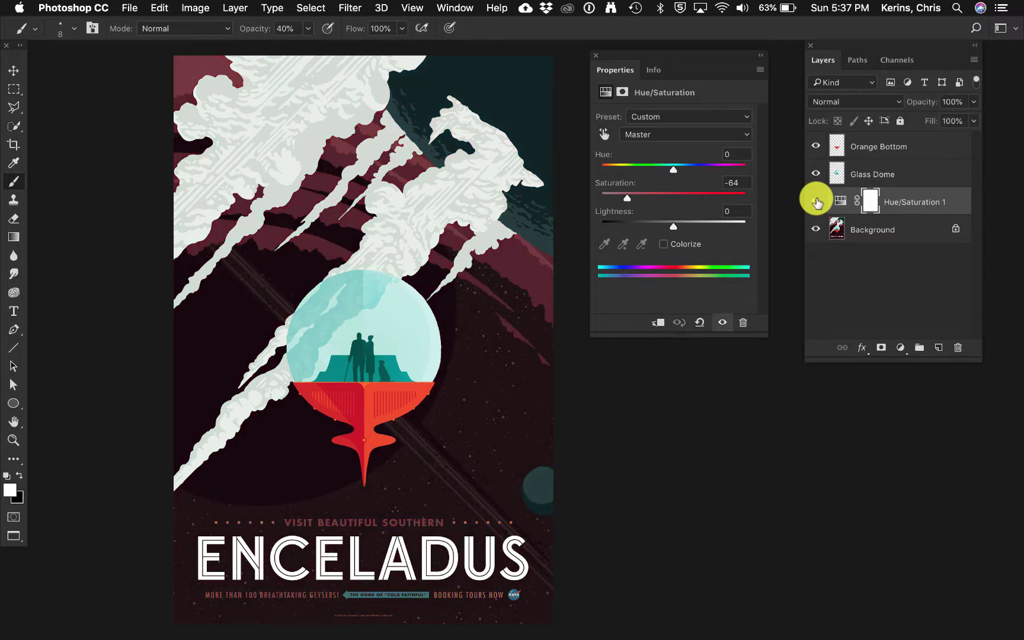
{"action": "left_click", "coordinate": [816, 202]}
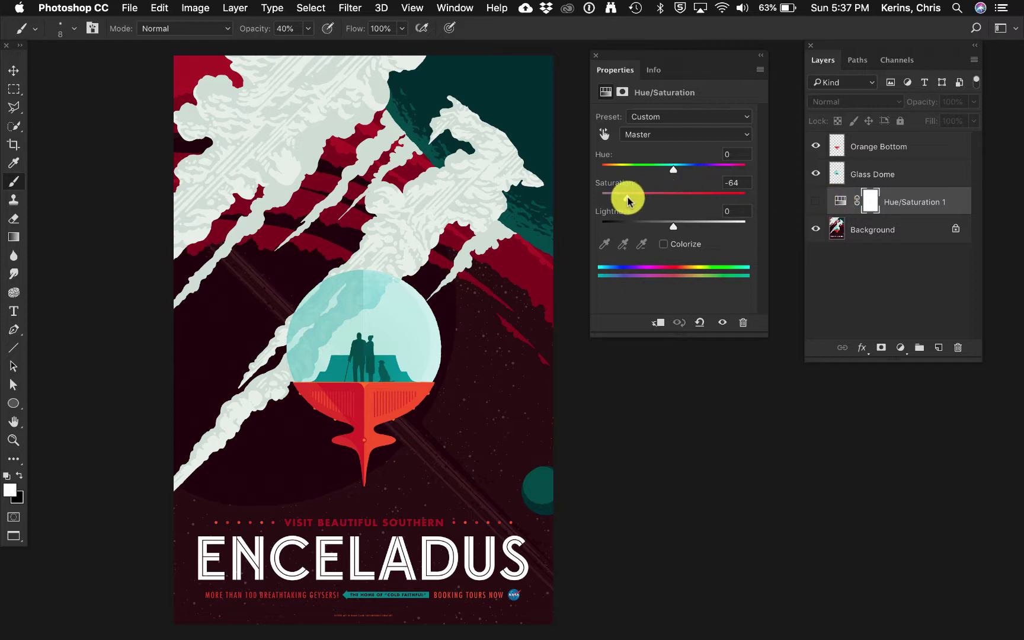
Set the Hue/Saturation layer's saturation to -100 with the layer visible, and vary its opacity down to 12% and back to 100%.
{"action": "left_click_drag", "start_coordinate": [628, 200], "coordinate": [585, 190]}
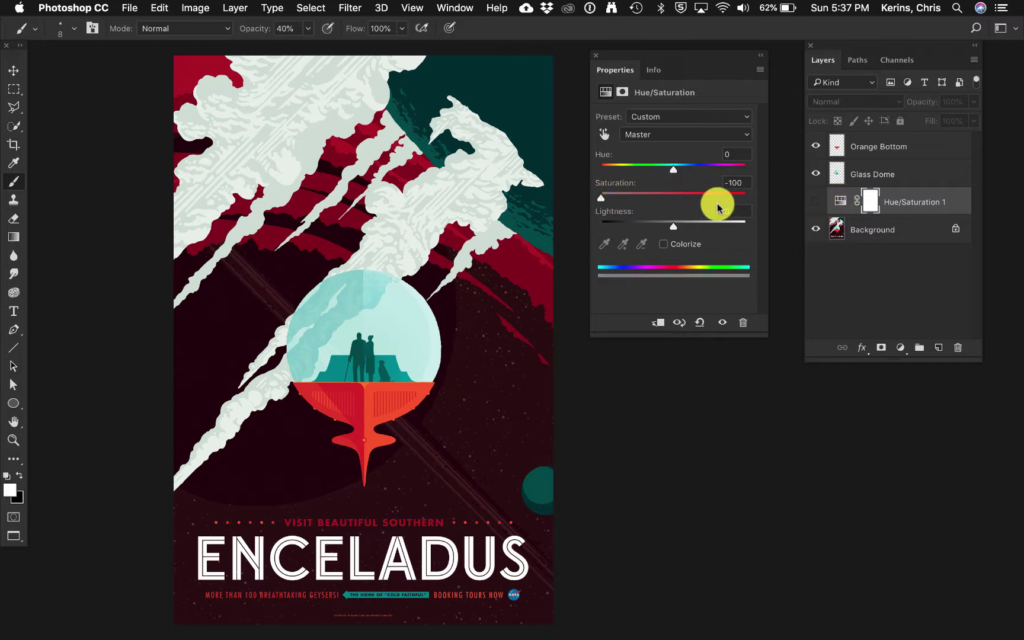
{"action": "left_click", "coordinate": [822, 205]}
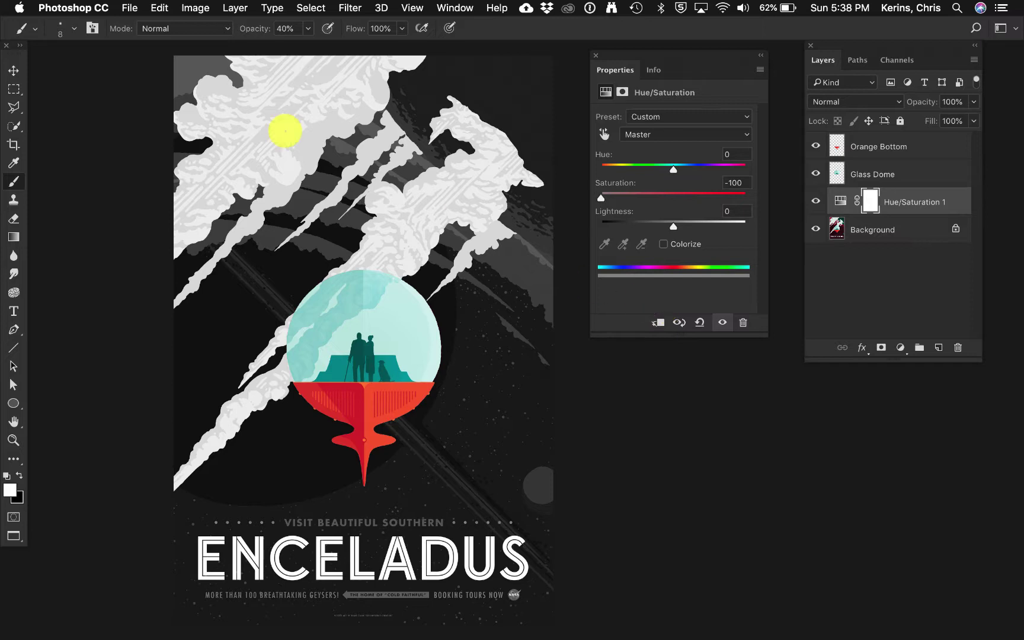
{"action": "left_click", "coordinate": [13, 90]}
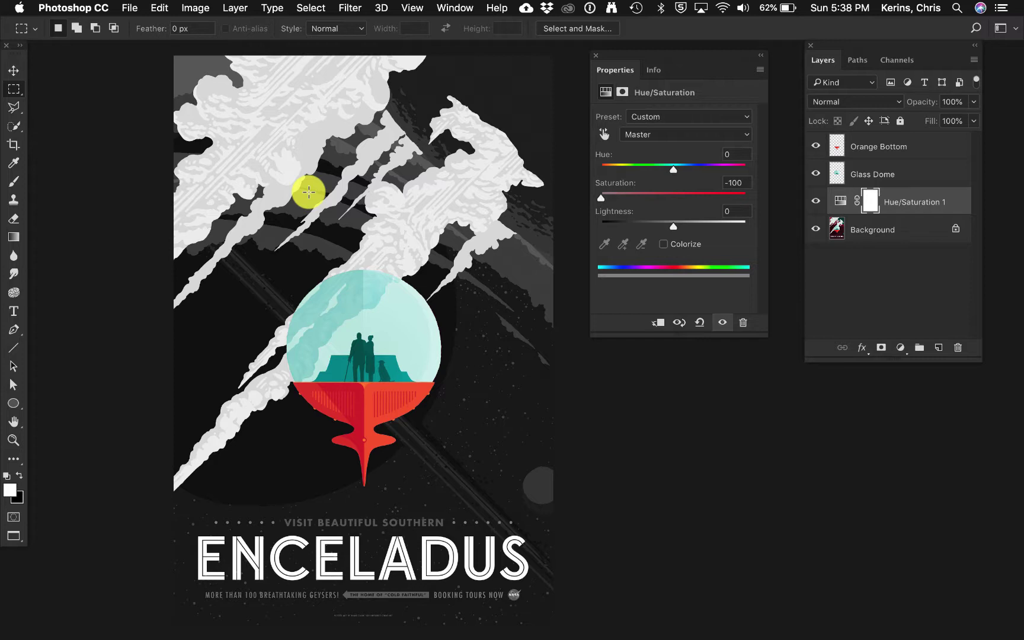
{"action": "key", "text": "2"}
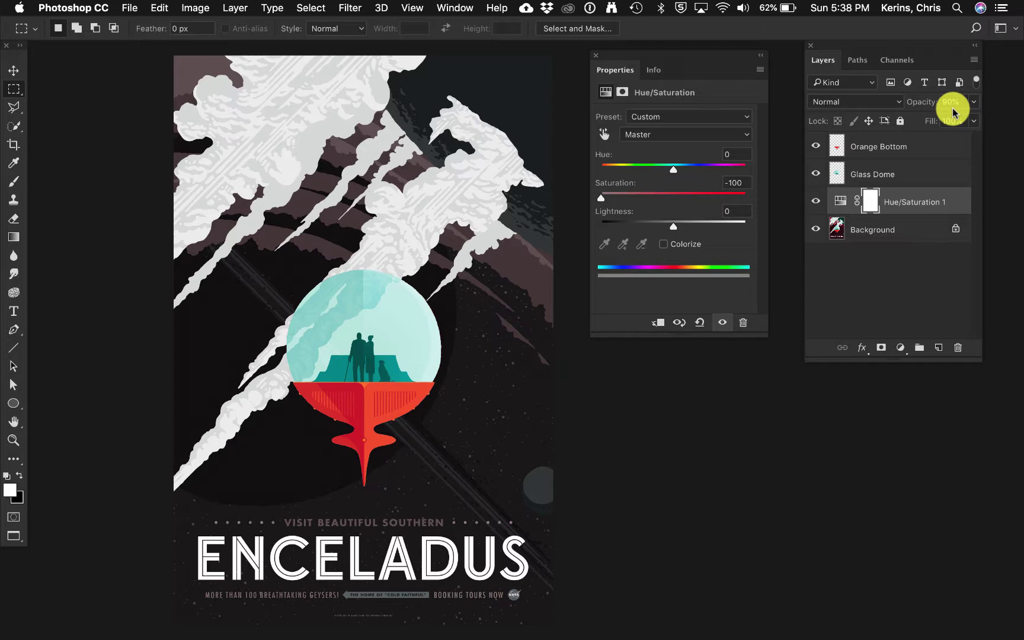
{"action": "left_click", "coordinate": [973, 101]}
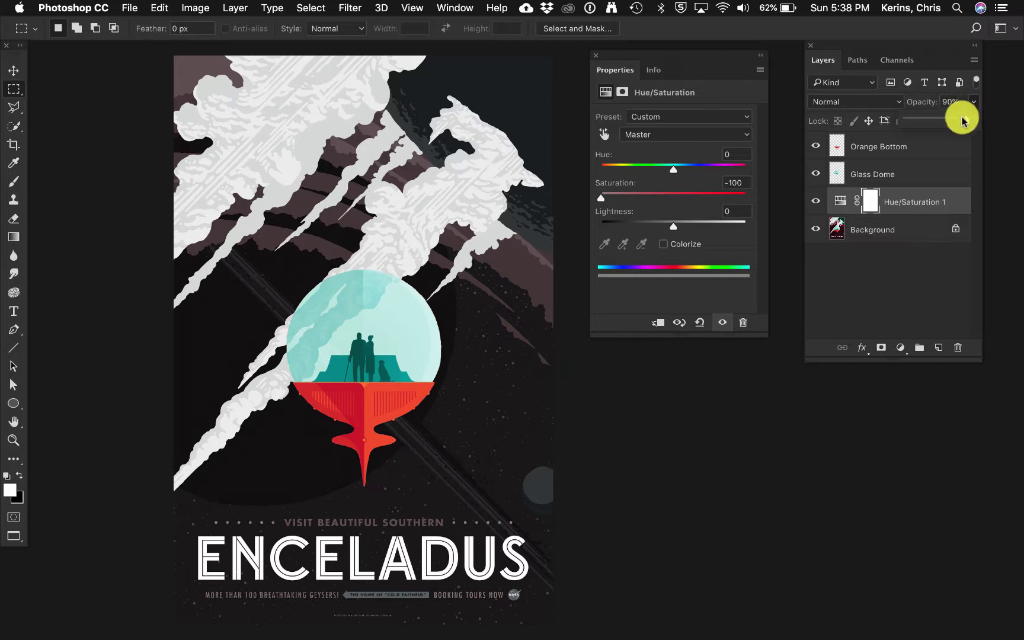
{"action": "left_click_drag", "start_coordinate": [963, 121], "coordinate": [915, 126]}
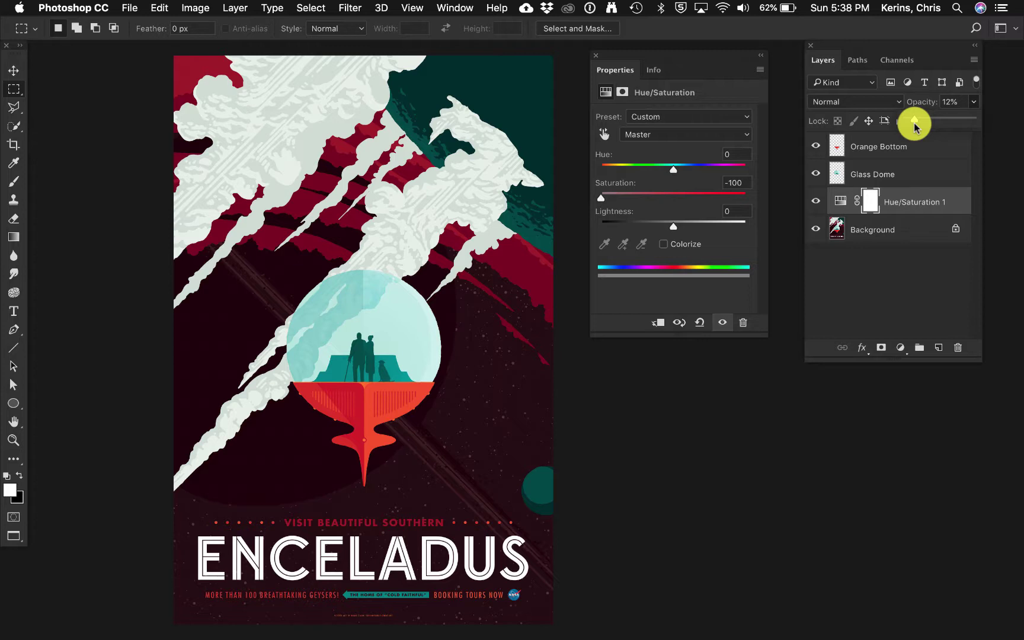
{"action": "left_click_drag", "start_coordinate": [914, 124], "coordinate": [1013, 123]}
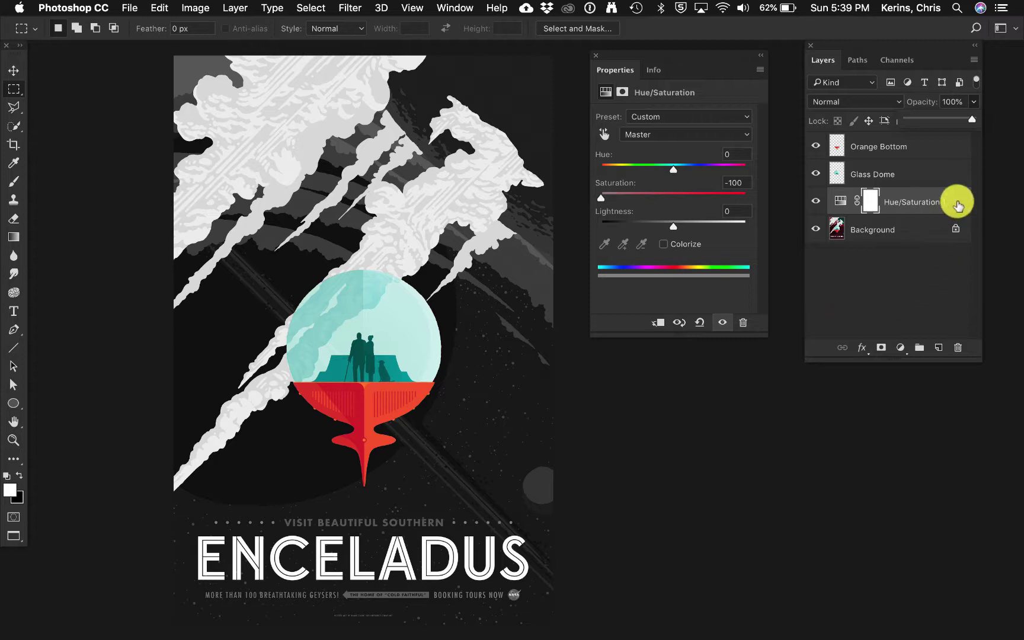
Clip the Hue/Saturation layer to Orange Bottom from the top of the layer stack, and toggle its visibility, leaving it hidden.
{"action": "left_click_drag", "start_coordinate": [958, 205], "coordinate": [944, 142]}
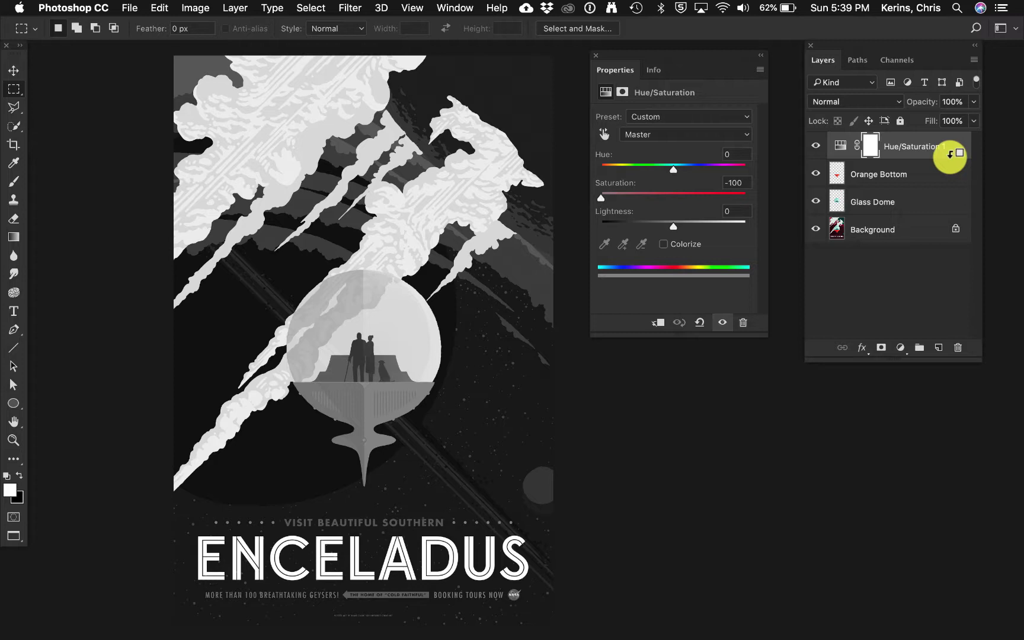
{"action": "left_click", "coordinate": [950, 154], "text": "alt"}
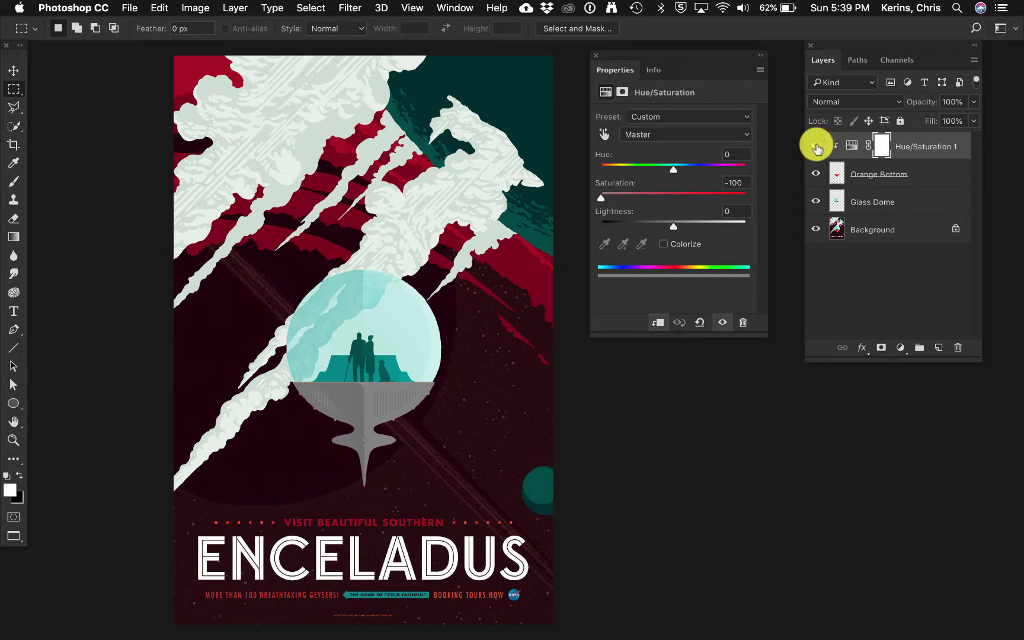
{"action": "left_click", "coordinate": [816, 147]}
{"action": "left_click", "coordinate": [816, 148]}
{"action": "left_click", "coordinate": [815, 148]}
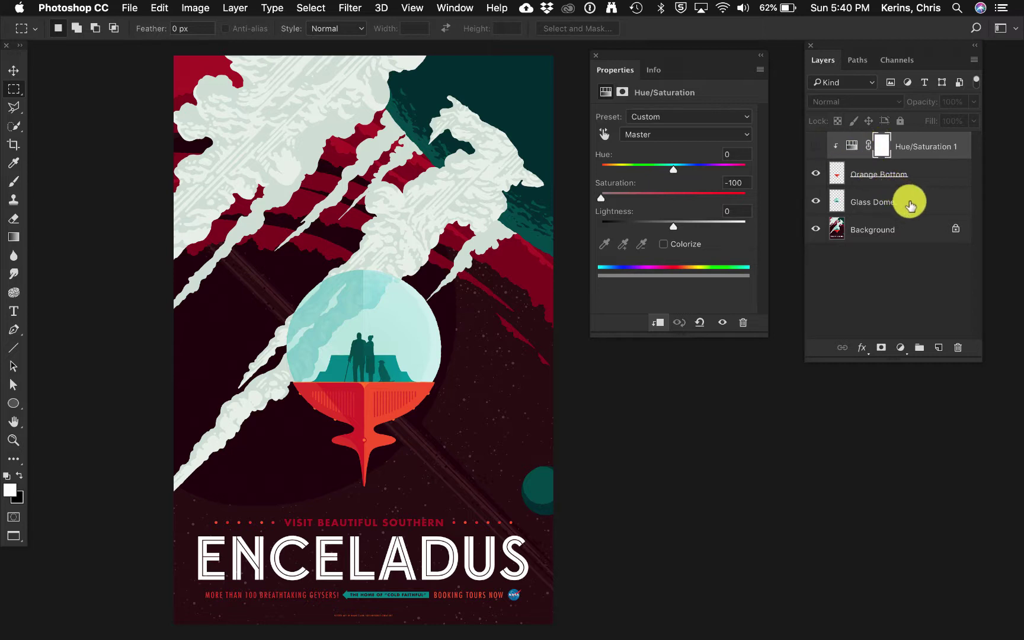
Add a Levels adjustment layer above Glass Dome with a black input level of 159, and clip it to Glass Dome.
{"action": "left_click", "coordinate": [910, 205]}
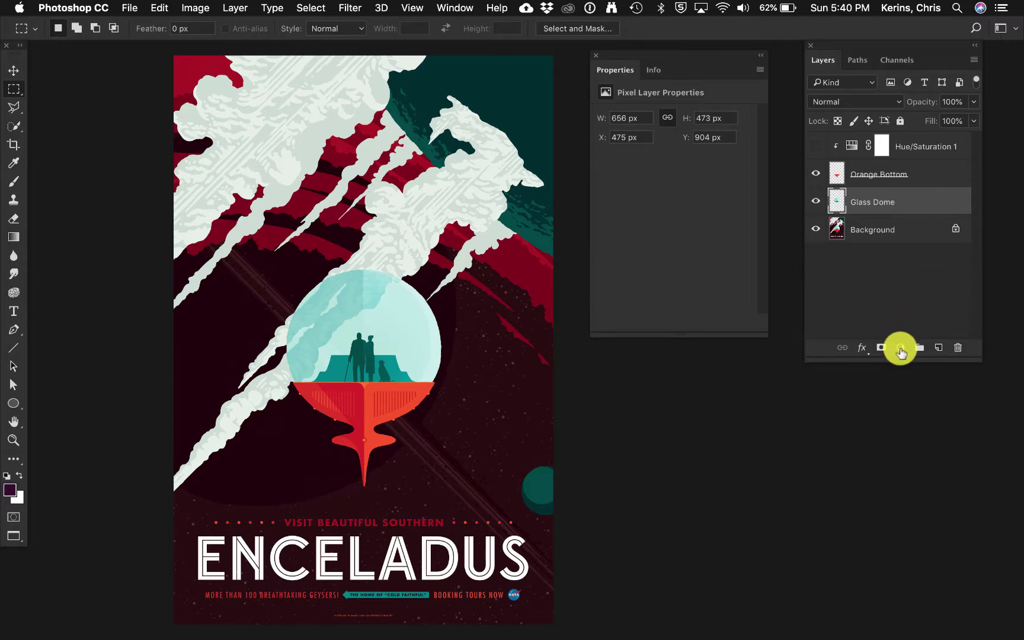
{"action": "left_click", "coordinate": [900, 350]}
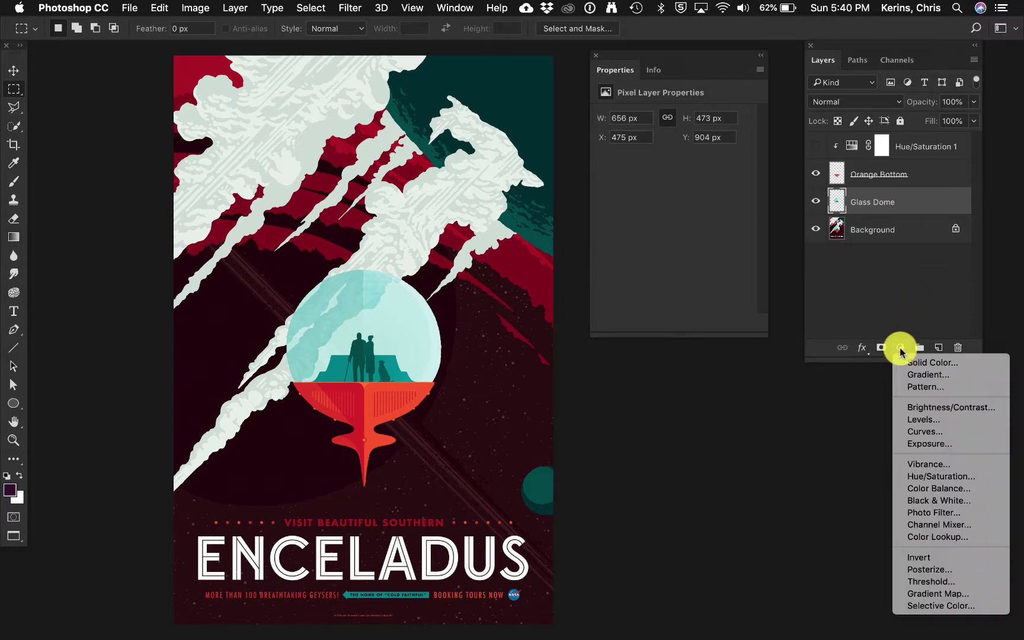
{"action": "left_click", "coordinate": [925, 418]}
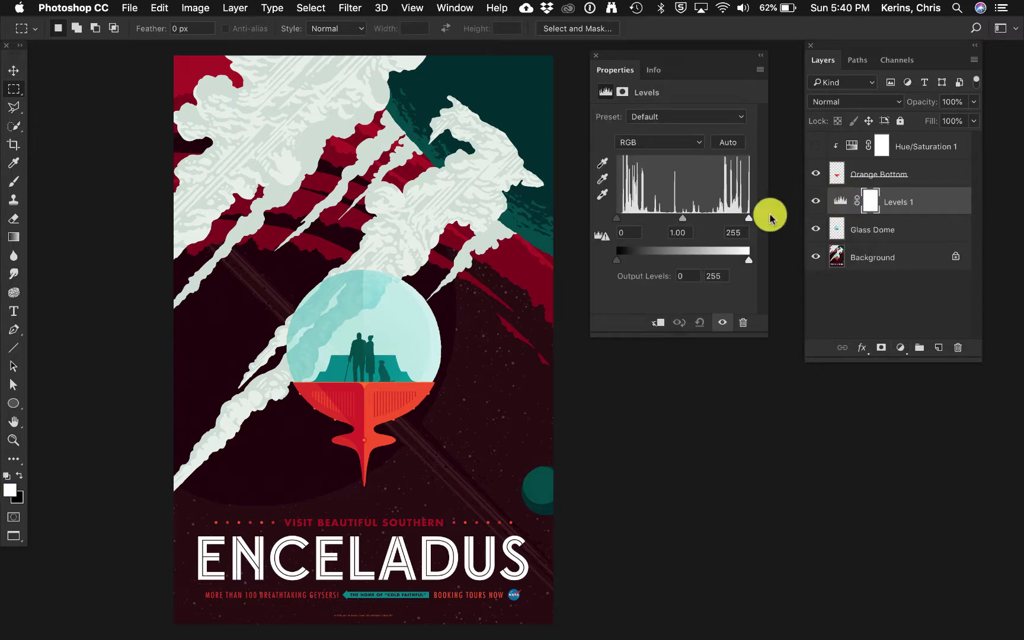
{"action": "left_click_drag", "start_coordinate": [616, 218], "coordinate": [698, 220]}
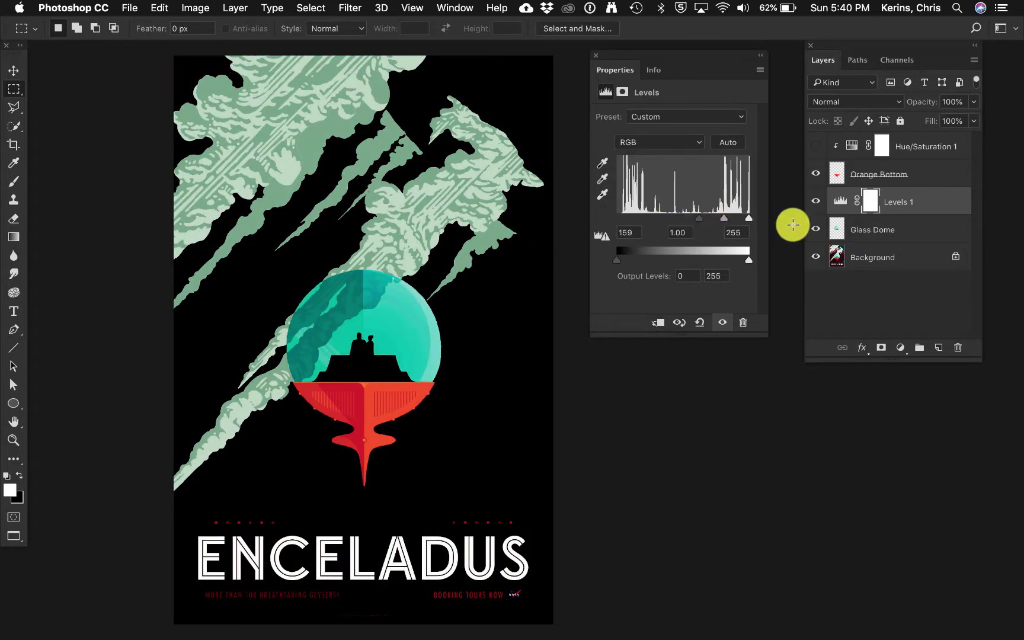
{"action": "left_click", "coordinate": [936, 215], "text": "alt"}
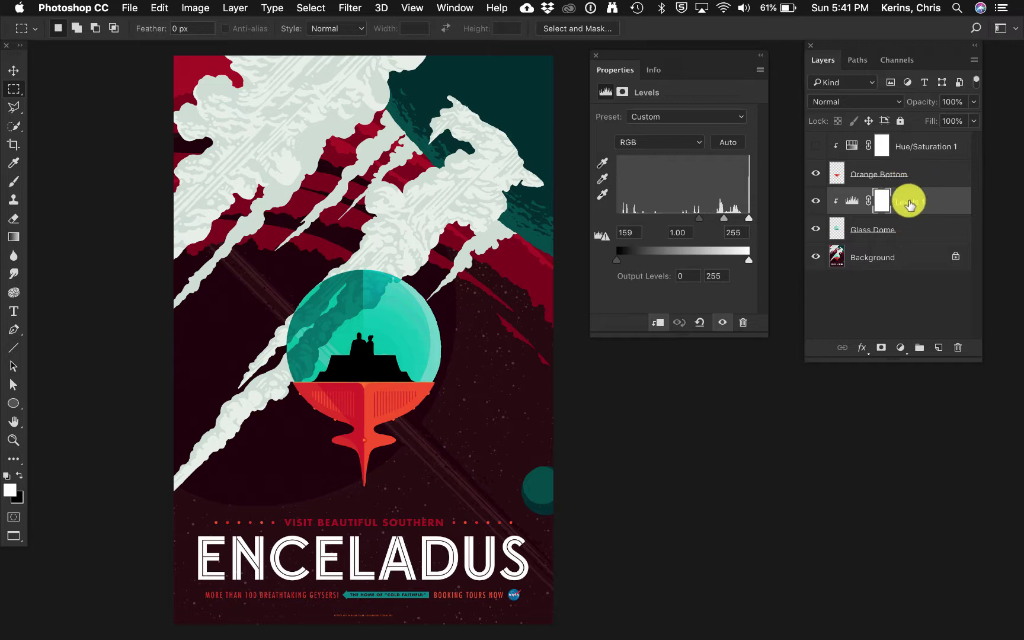
Remove the Levels and Hue/Saturation adjustment layers, leaving only Orange Bottom, Glass Dome and Background.
{"action": "key", "text": "super+e"}
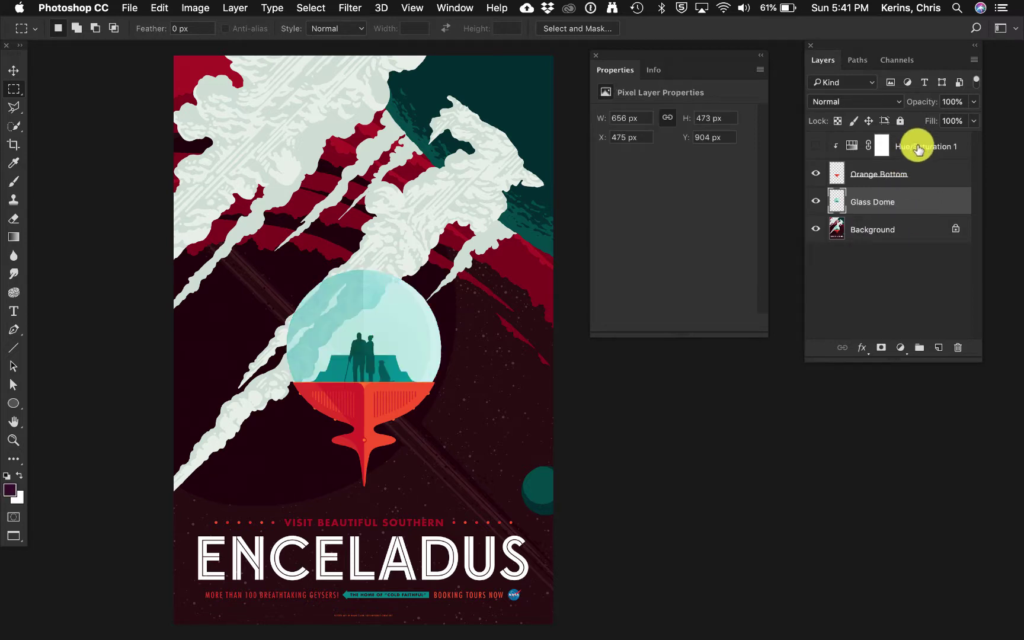
{"action": "left_click", "coordinate": [917, 150]}
{"action": "key", "text": "super+e"}
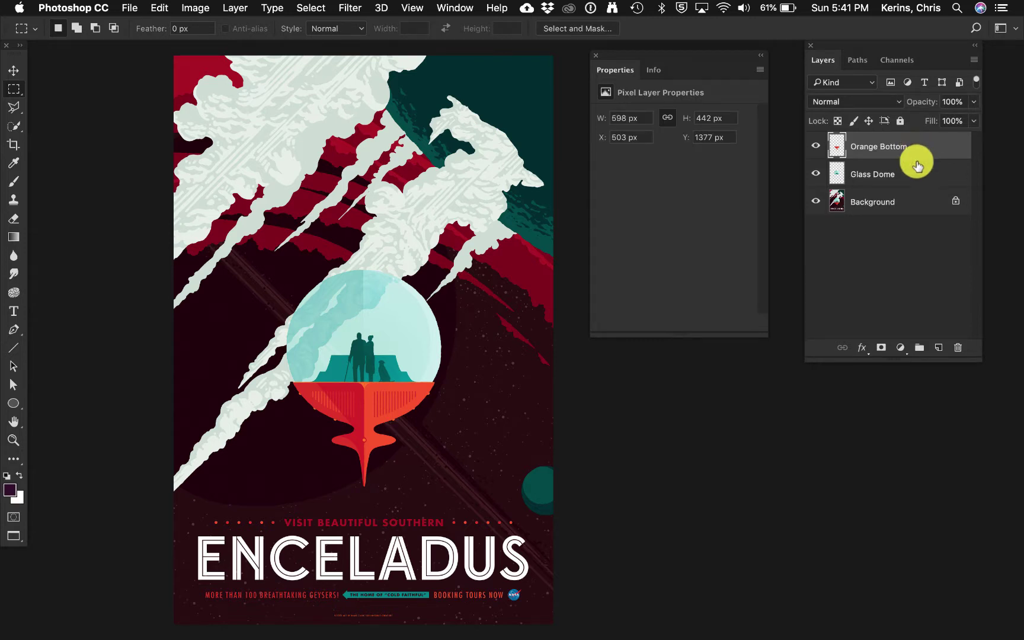
Add a magenta (e113e9) Solid Color fill layer above Orange Bottom and clip it to that layer.
{"action": "left_click", "coordinate": [900, 348]}
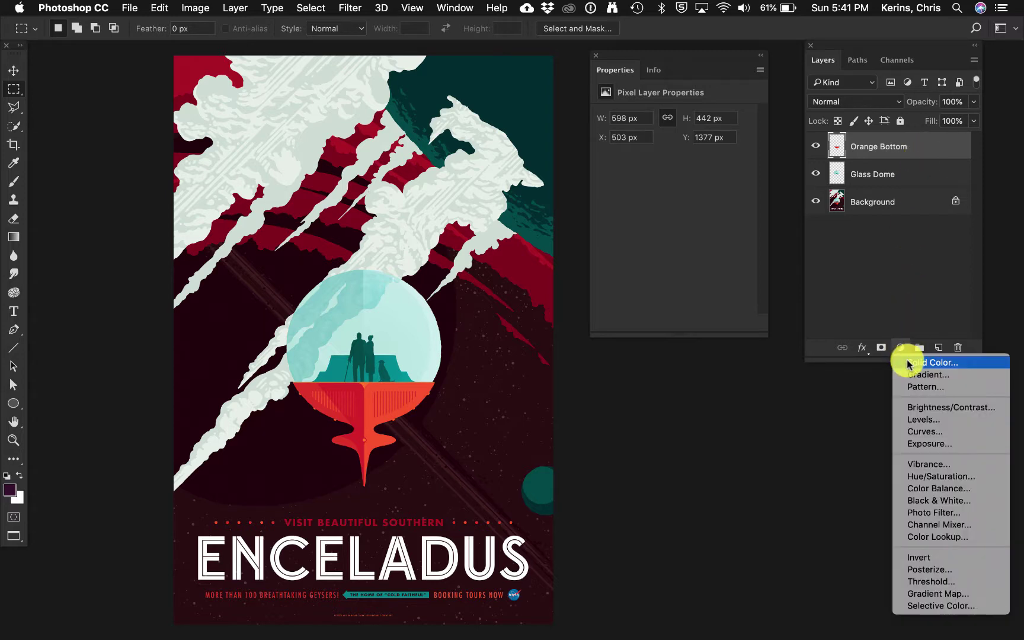
{"action": "left_click", "coordinate": [907, 363]}
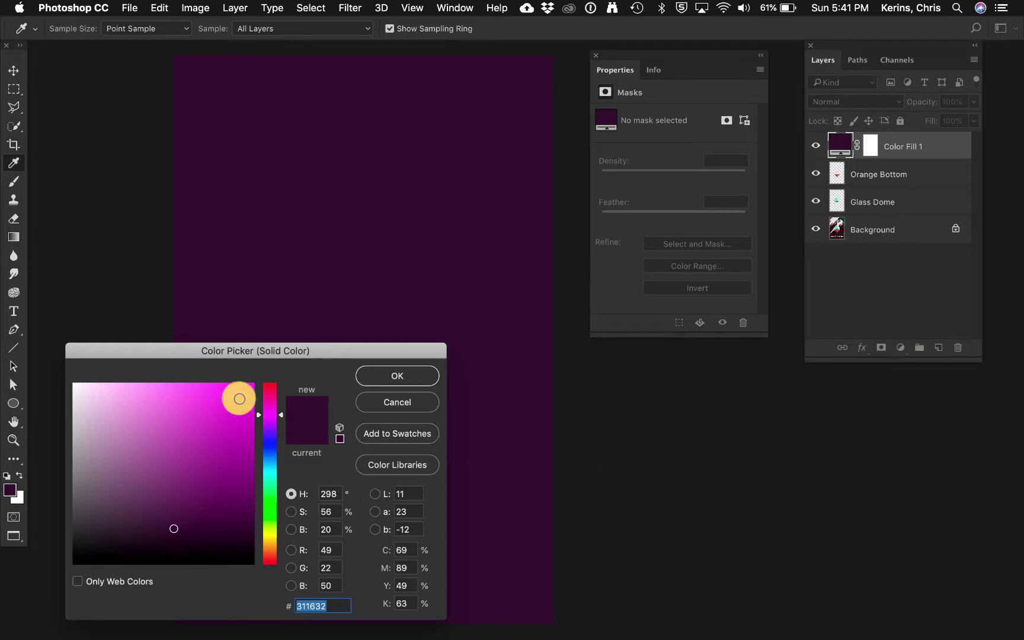
{"action": "left_click", "coordinate": [239, 398]}
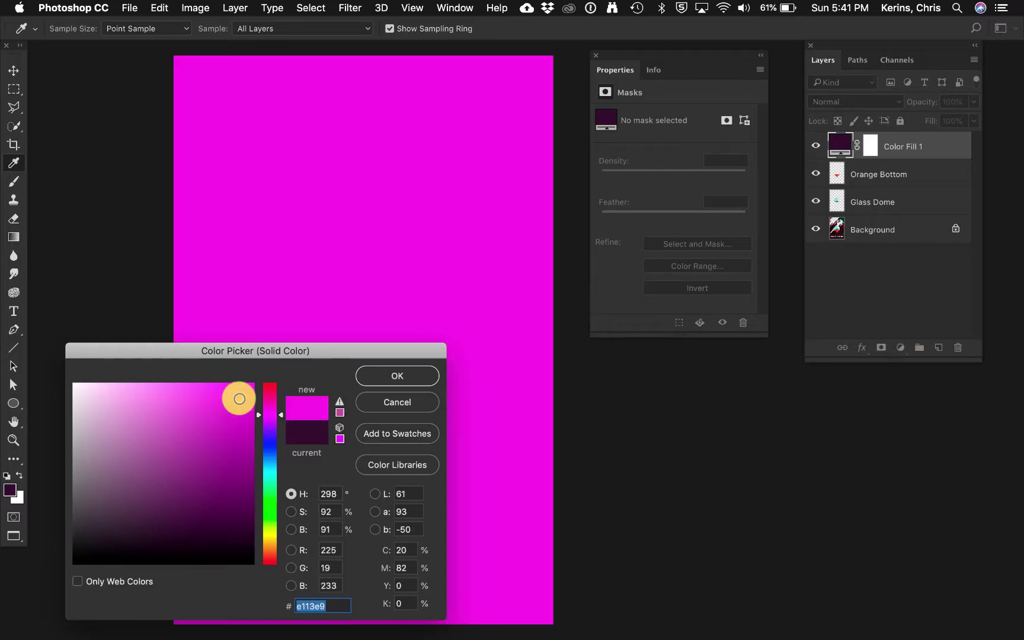
{"action": "left_click", "coordinate": [396, 376]}
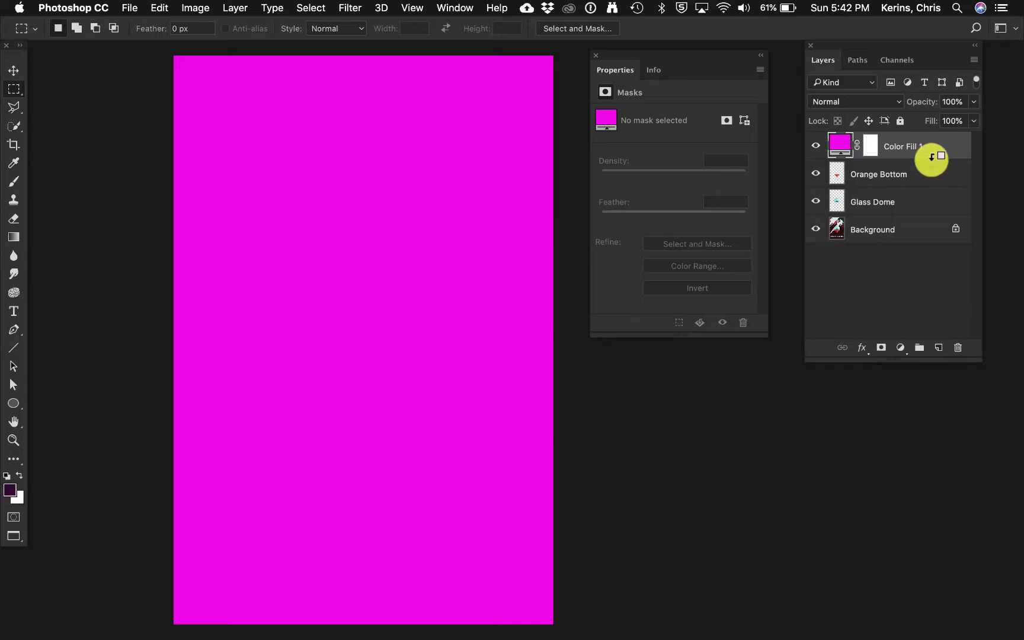
{"action": "left_click", "coordinate": [932, 158], "text": "alt"}
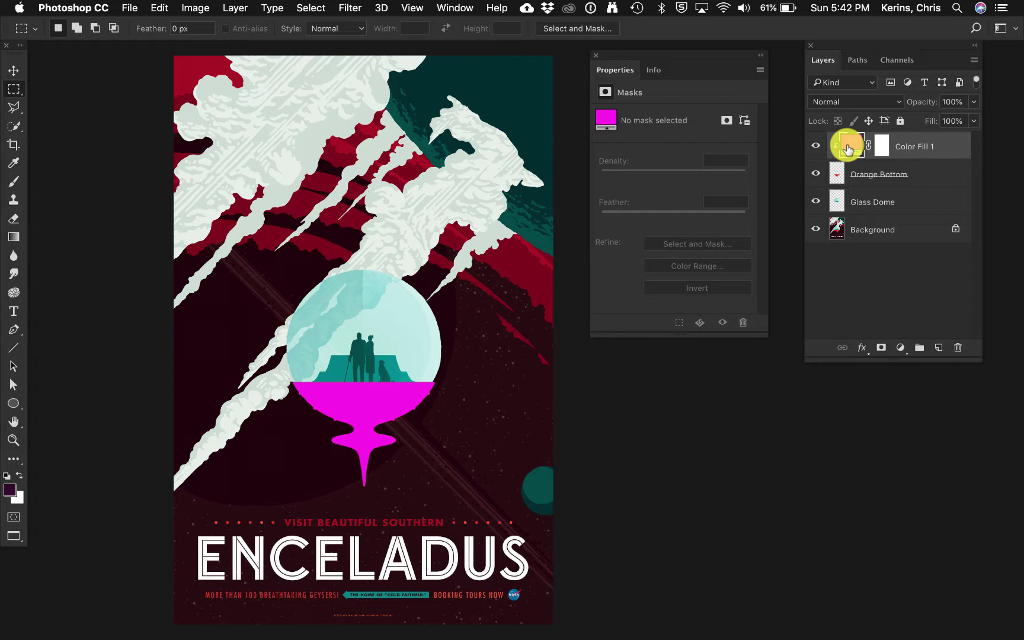
Open the color of Color Fill 1 for editing and move the color picker clear of the poster's lower globe.
{"action": "double_click", "coordinate": [847, 148]}
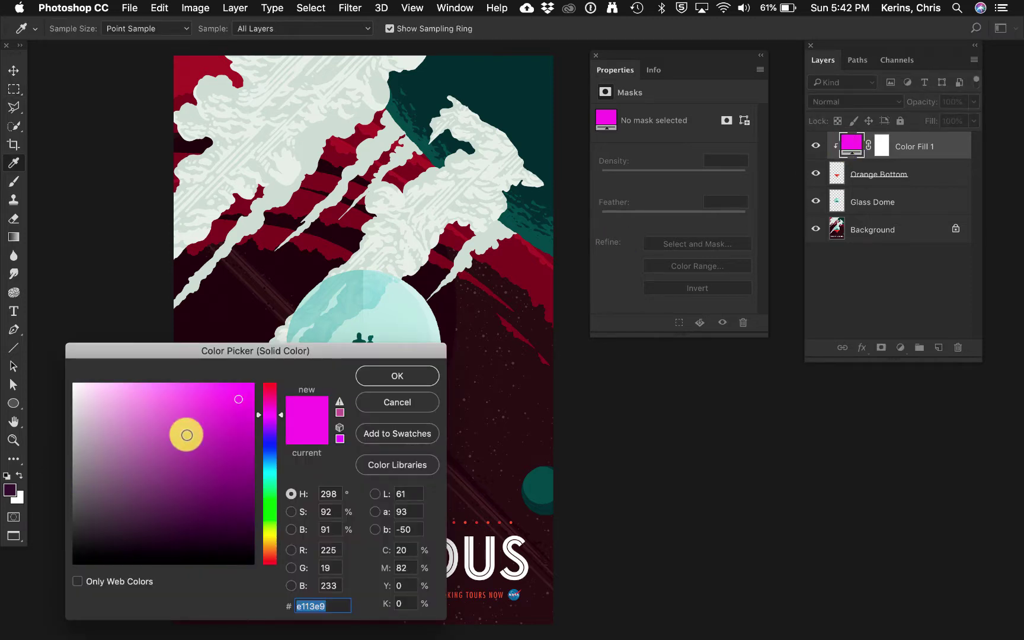
{"action": "left_click", "coordinate": [271, 452]}
{"action": "left_click_drag", "start_coordinate": [373, 355], "coordinate": [845, 233]}
Try teal, green, purple and blue-violet hues for the fill, and vary the violet's saturation and brightness, ending on 5e2ed9.
{"action": "left_click", "coordinate": [738, 352]}
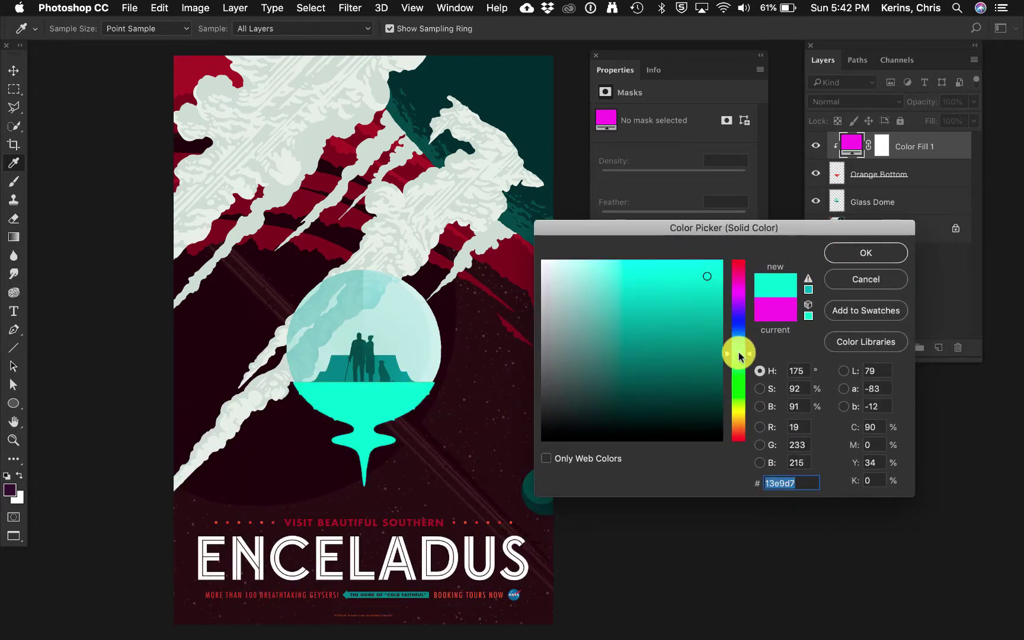
{"action": "left_click_drag", "start_coordinate": [738, 375], "coordinate": [735, 395]}
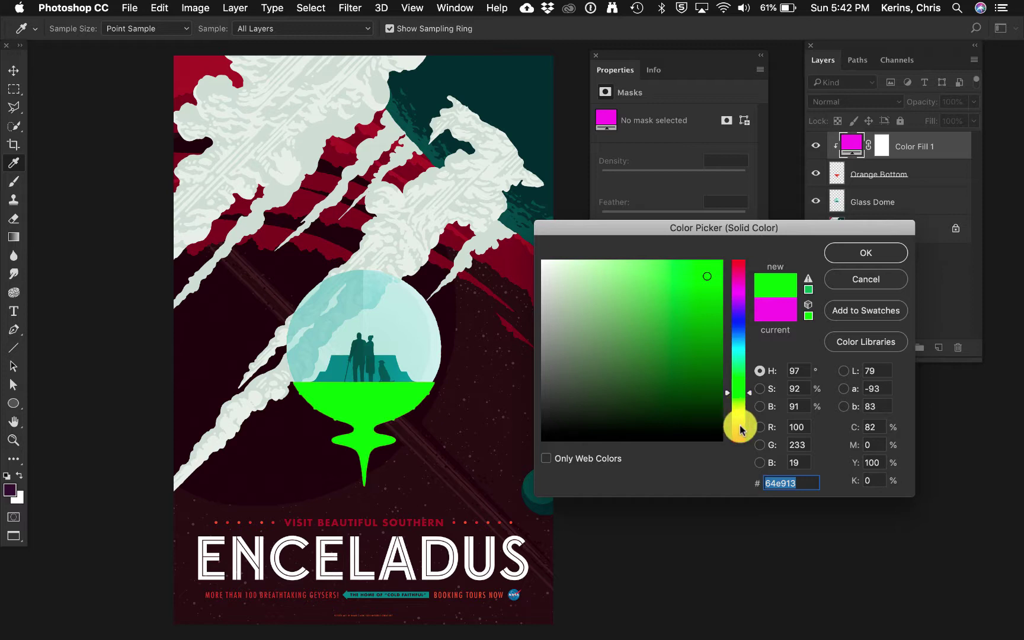
{"action": "left_click", "coordinate": [738, 297]}
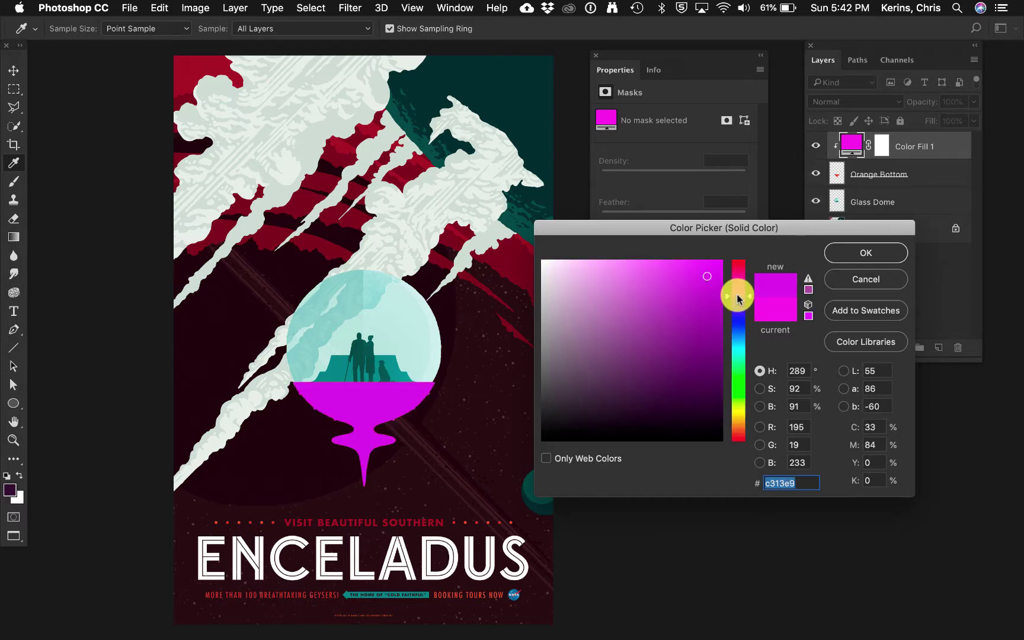
{"action": "left_click", "coordinate": [738, 314]}
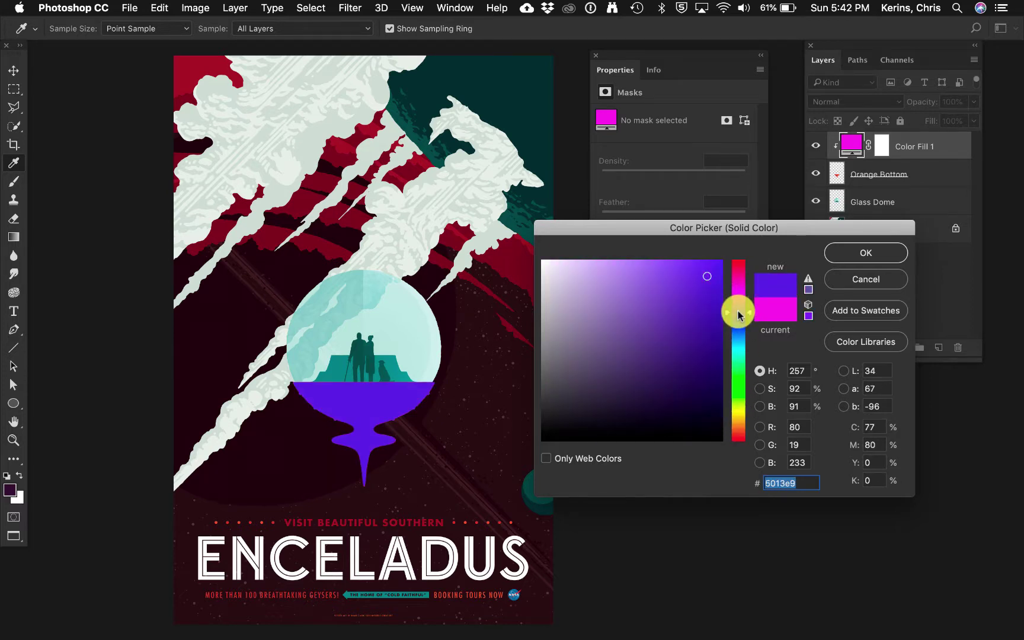
{"action": "left_click", "coordinate": [629, 329]}
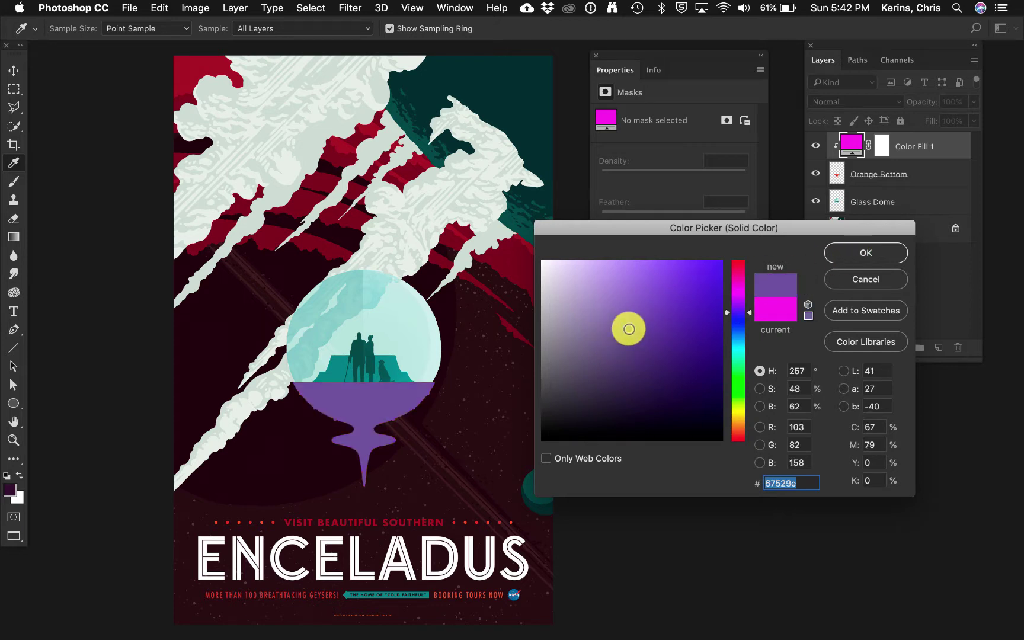
{"action": "left_click", "coordinate": [674, 312]}
{"action": "left_click", "coordinate": [621, 276]}
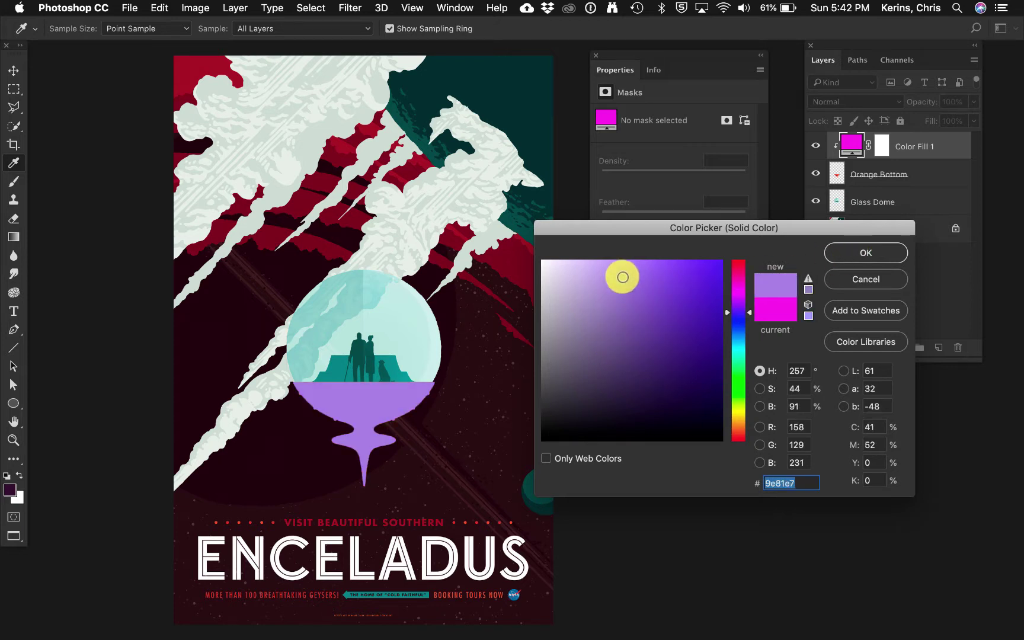
{"action": "left_click", "coordinate": [684, 286]}
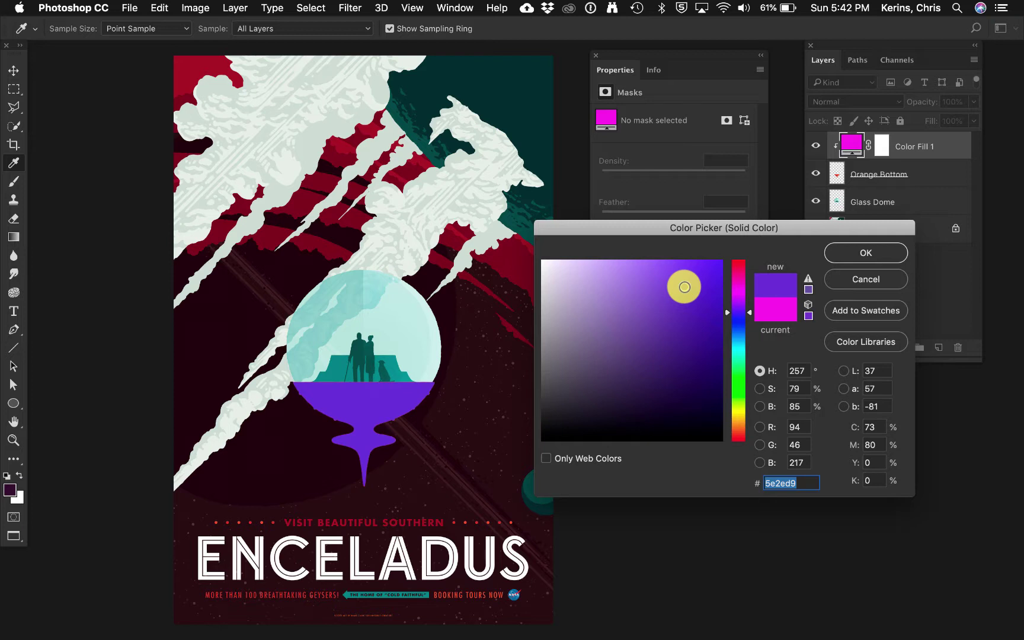
Try fill colors sampled from the poster: the dark maroon background (220d14), the pale cloud (d0dcd2) and the dark teal sky (133133).
{"action": "left_click", "coordinate": [236, 320]}
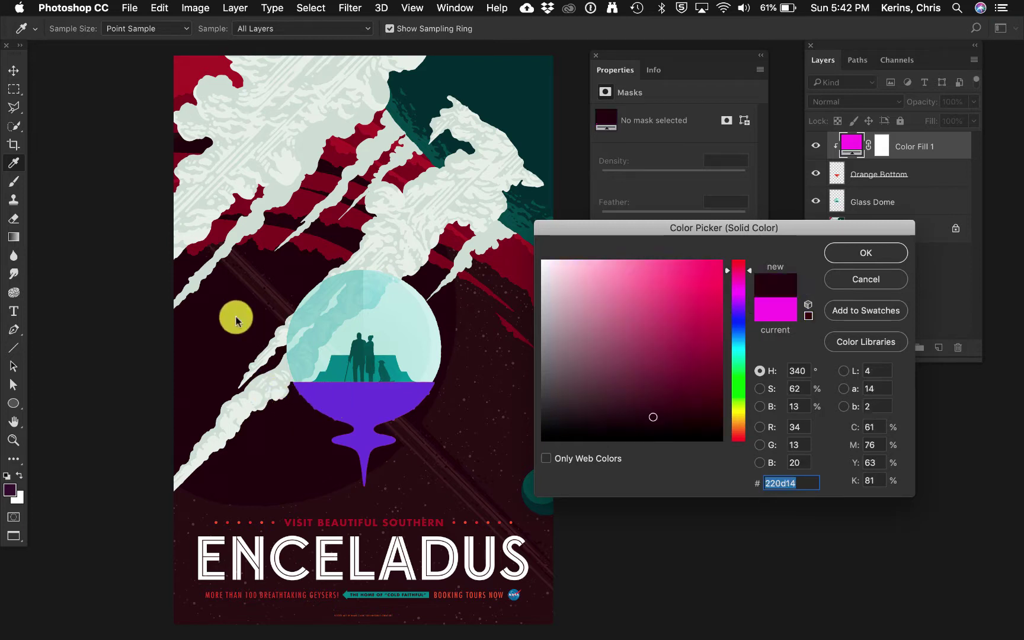
{"action": "left_click", "coordinate": [498, 59]}
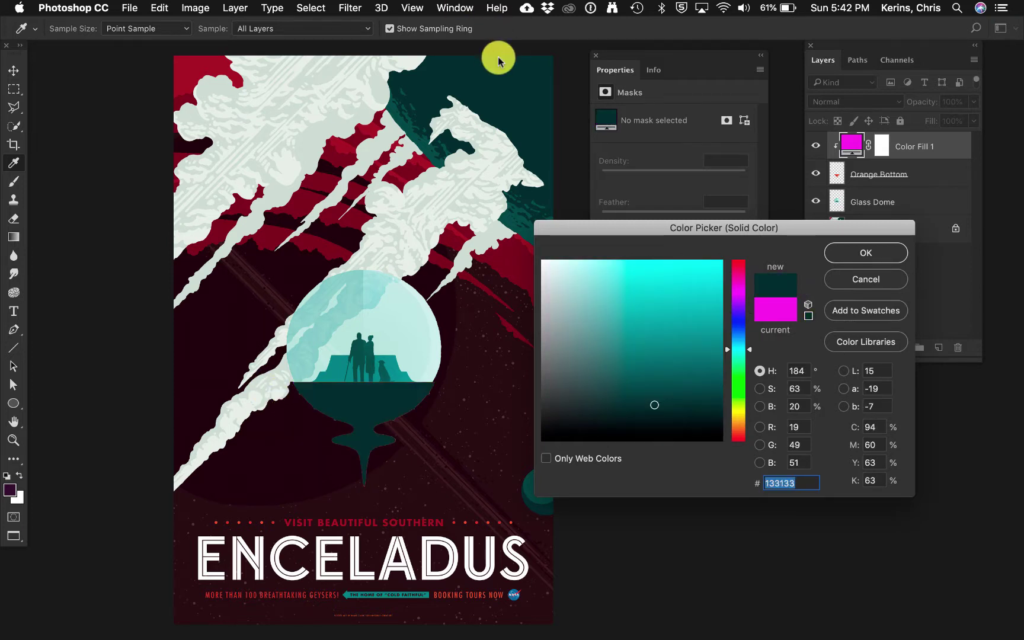
{"action": "left_click", "coordinate": [368, 119]}
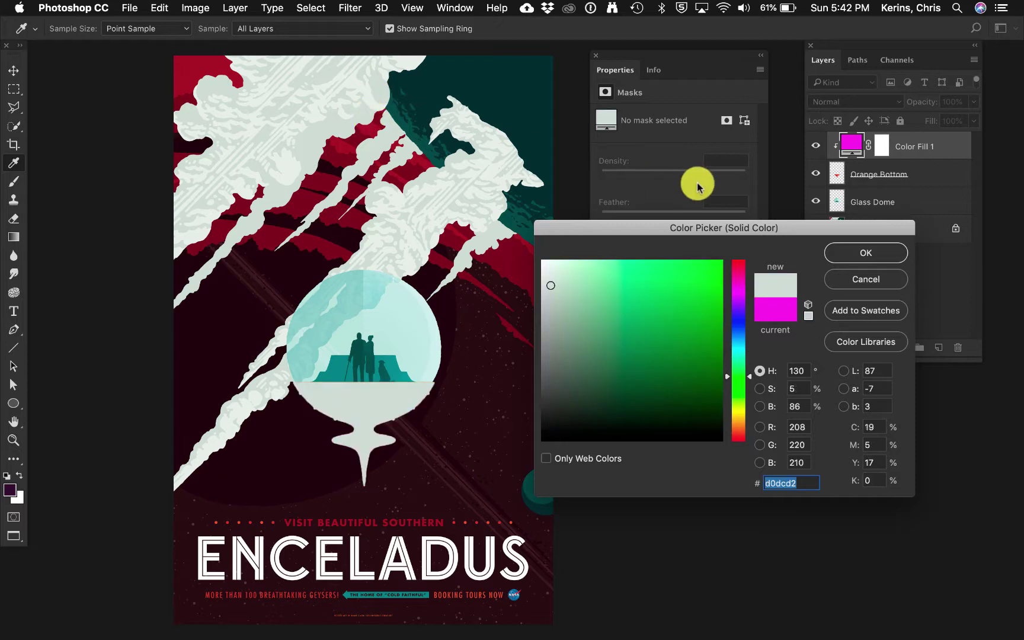
{"action": "left_click", "coordinate": [529, 84]}
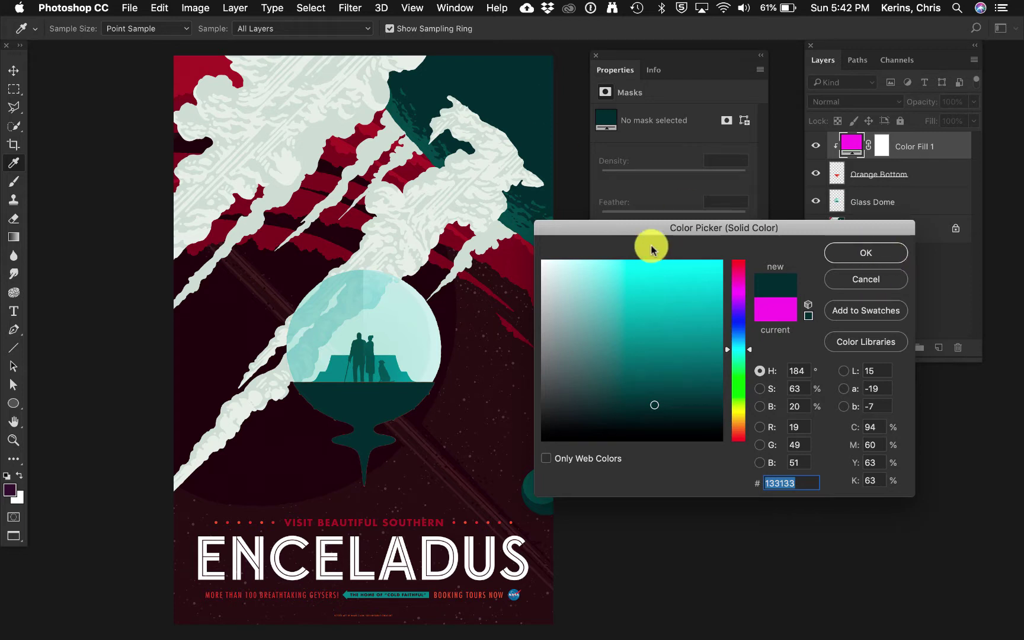
Sample the teal (3b8a91) of the platform inside the dome as the fill color, and set Color Fill 1's blend mode to Color.
{"action": "left_click", "coordinate": [397, 364]}
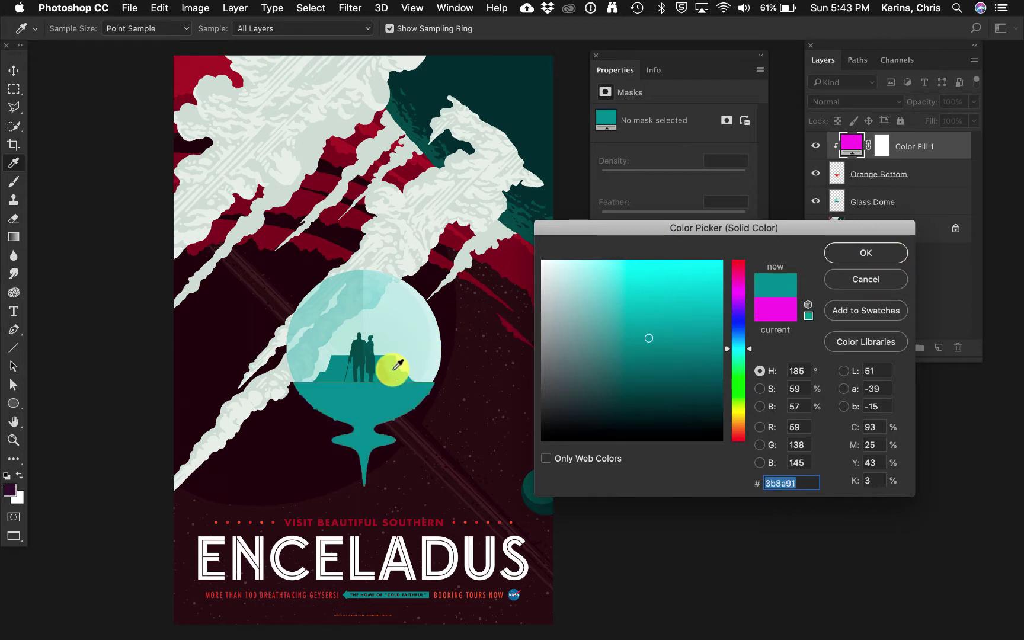
{"action": "left_click", "coordinate": [876, 258]}
{"action": "key", "text": "m"}
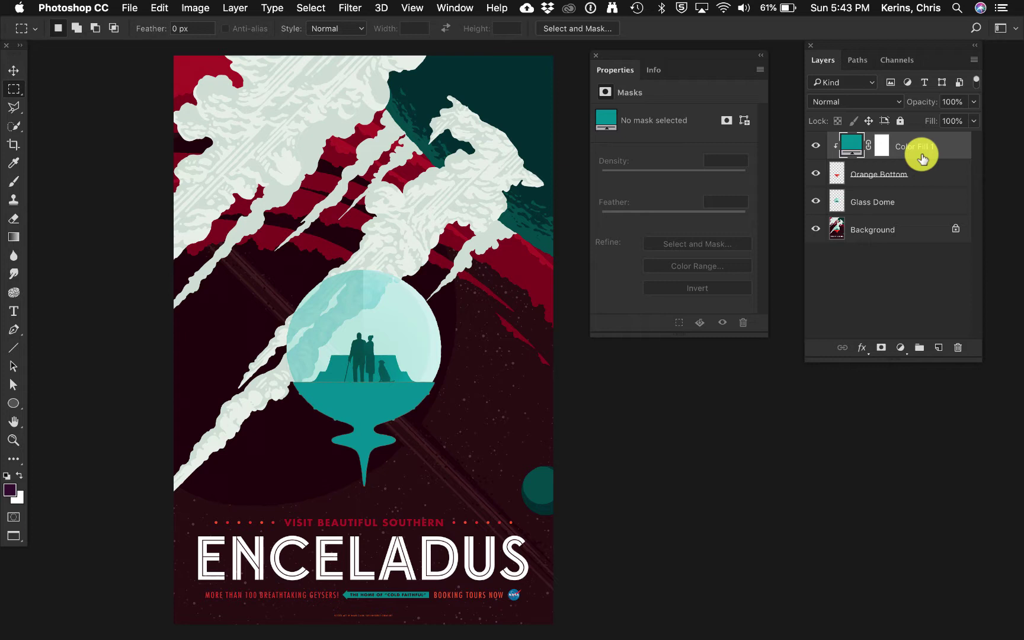
{"action": "left_click", "coordinate": [852, 102]}
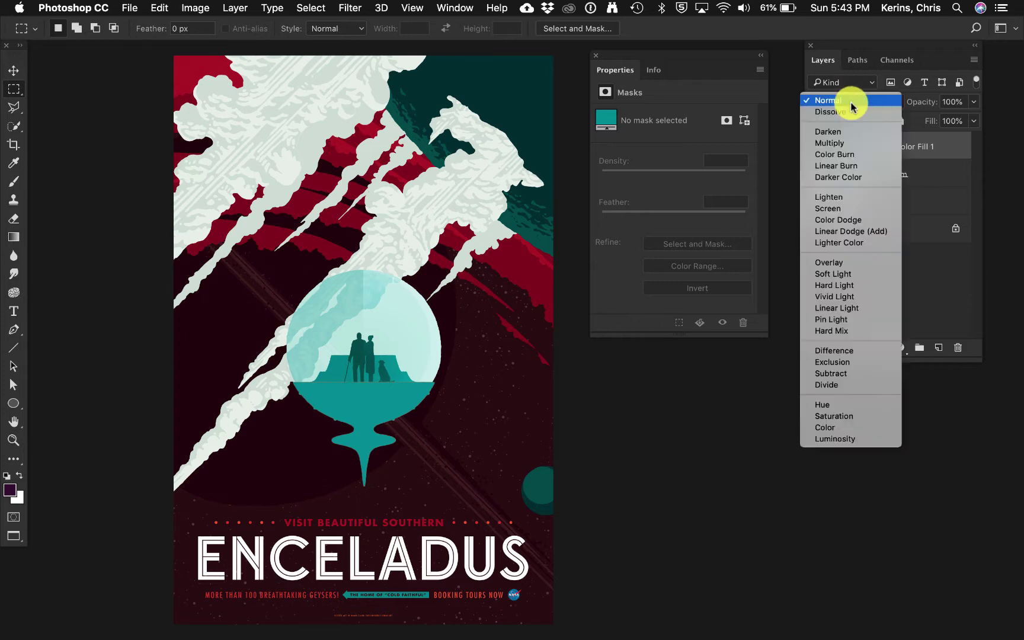
{"action": "left_click", "coordinate": [861, 429]}
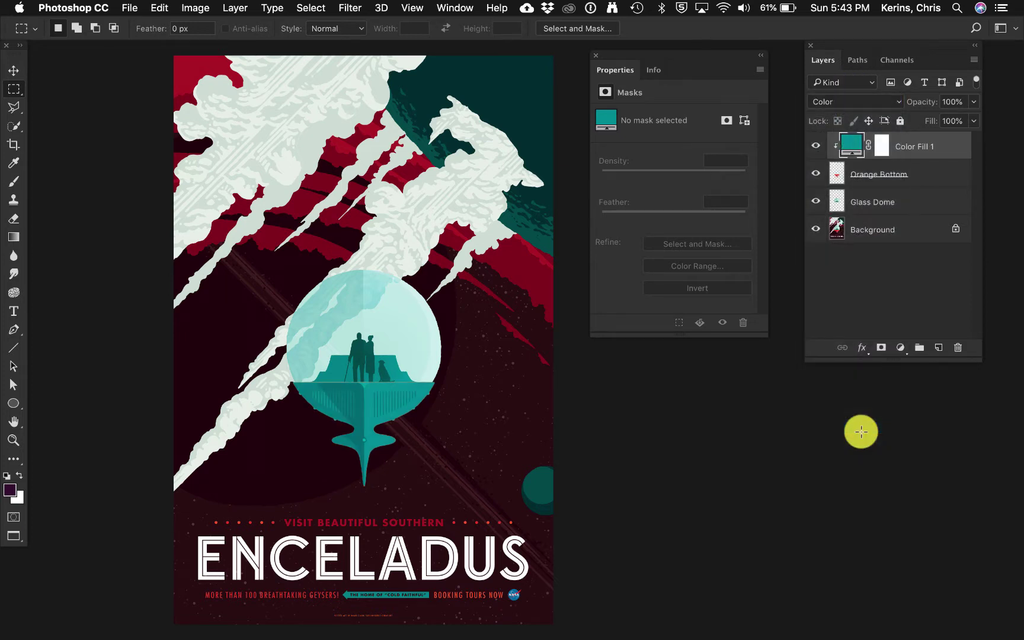